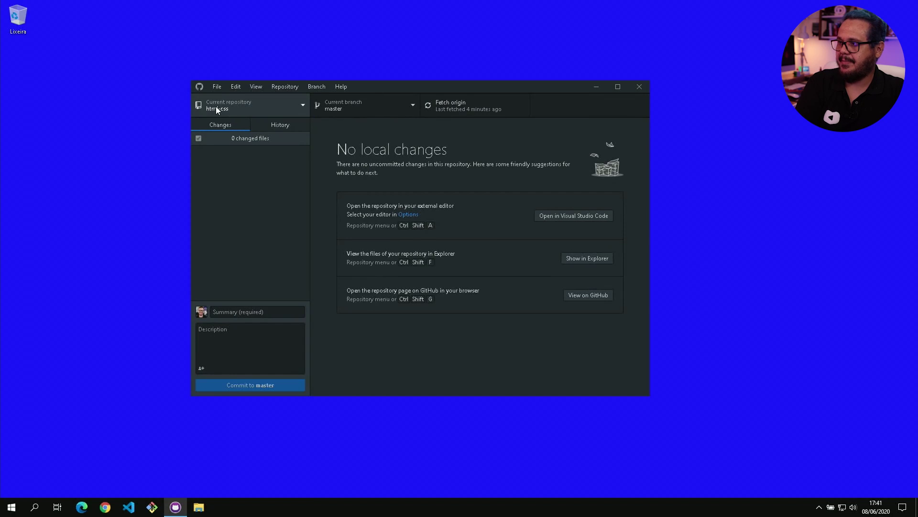
# - Copy all files and folders from the desafios/d012 folder of the html-css repository, then close the file explorer
pyautogui.click(581, 257)
pyautogui.moveTo(413, 117); pyautogui.dragTo(611, 161)
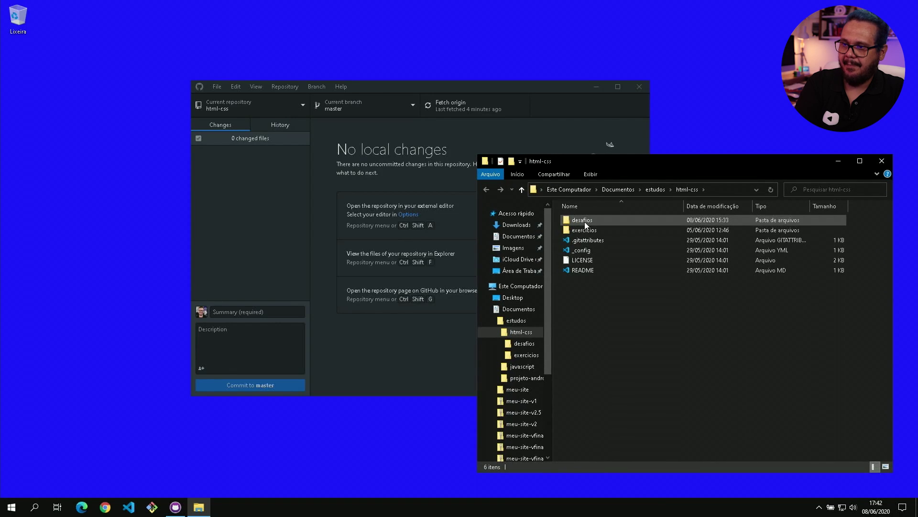
pyautogui.doubleClick(584, 221)
pyautogui.click(578, 331)
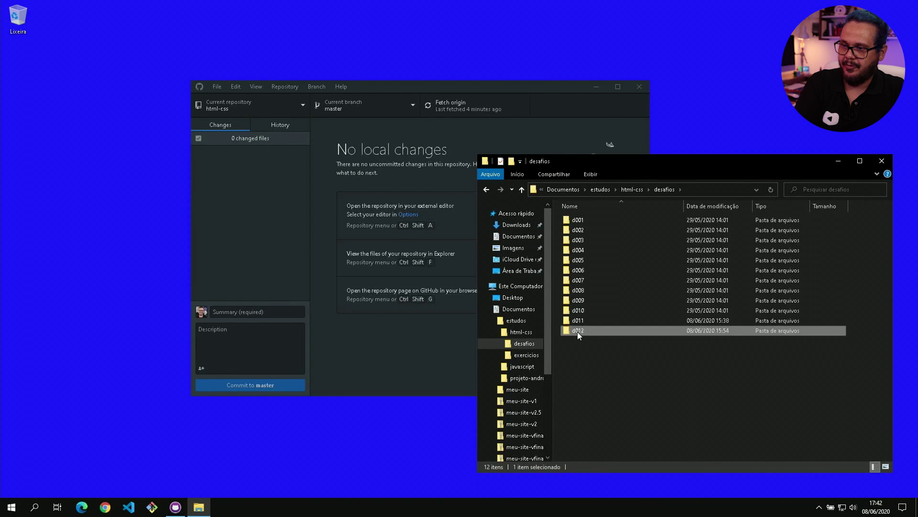
pyautogui.doubleClick(577, 331)
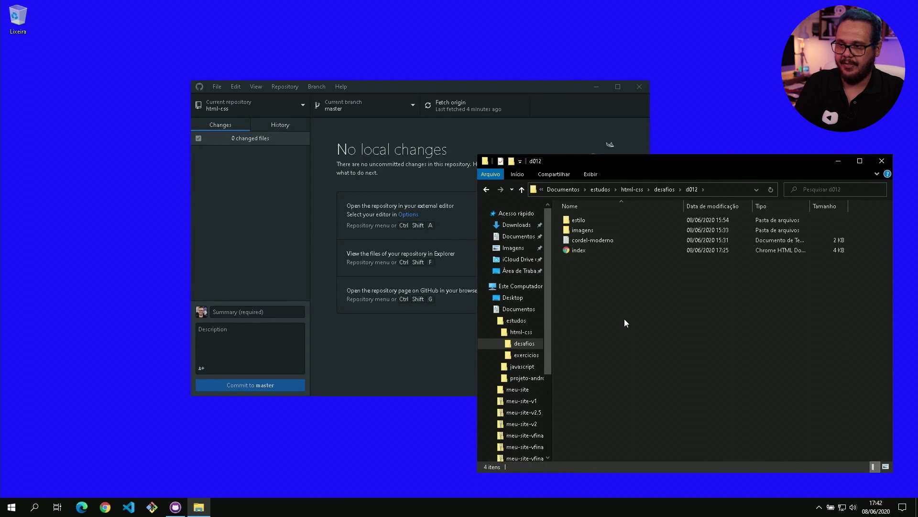
pyautogui.moveTo(636, 289); pyautogui.dragTo(552, 213)
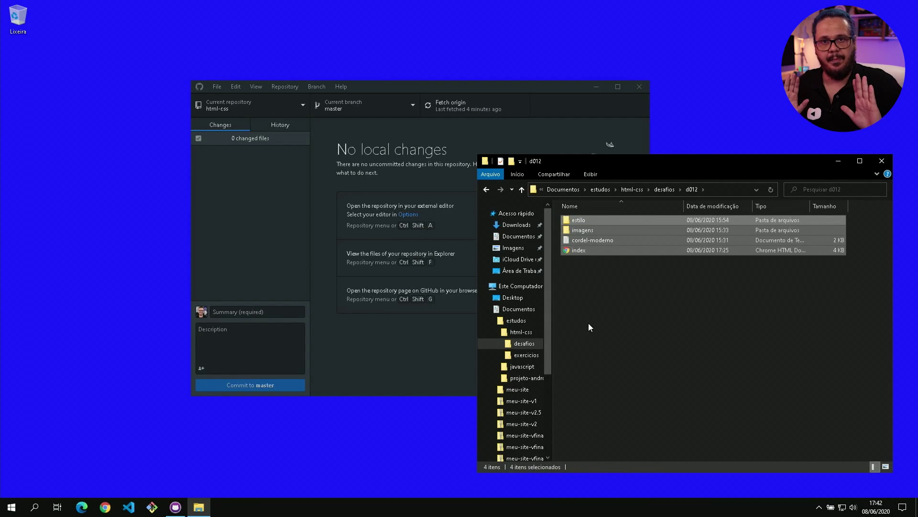
pyautogui.hotkey('alt', 'F4')
# - Start a new local repository named projeto-cordel and describe it as the Cordel project, crediting the poem's author
pyautogui.moveTo(386, 88); pyautogui.dragTo(368, 67)
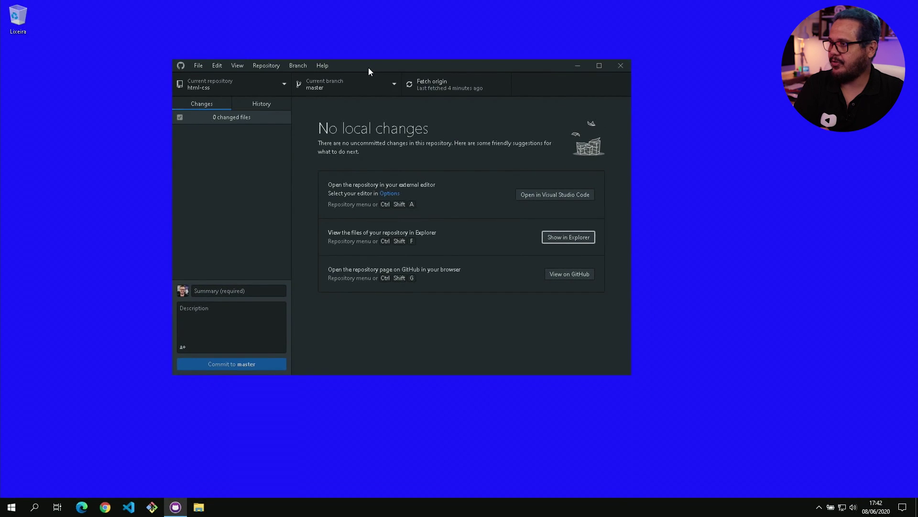
pyautogui.click(199, 68)
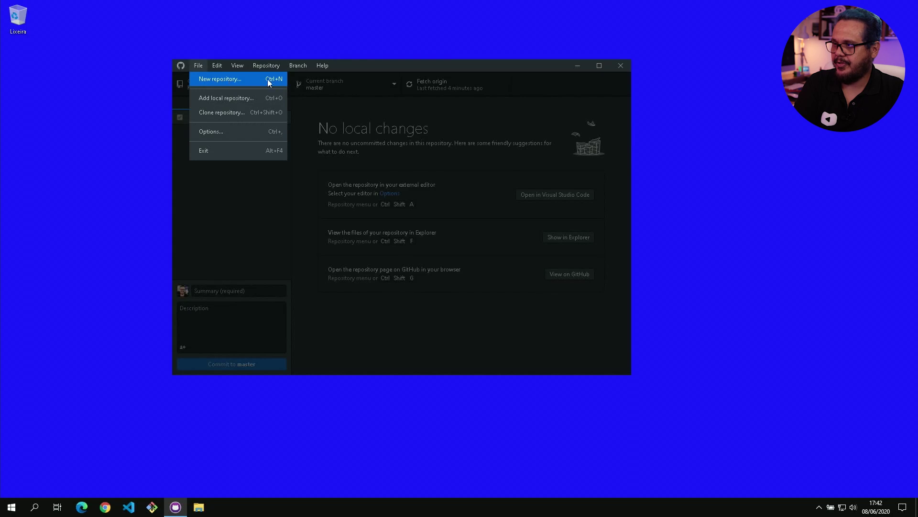
pyautogui.click(224, 85)
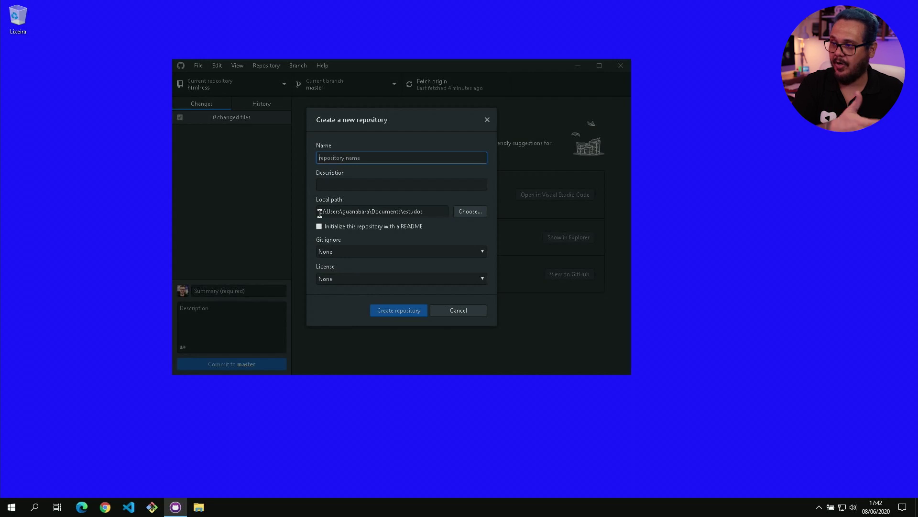
pyautogui.write('projeto-cordel')
pyautogui.click(329, 184)
pyautogui.write('Projeto do')
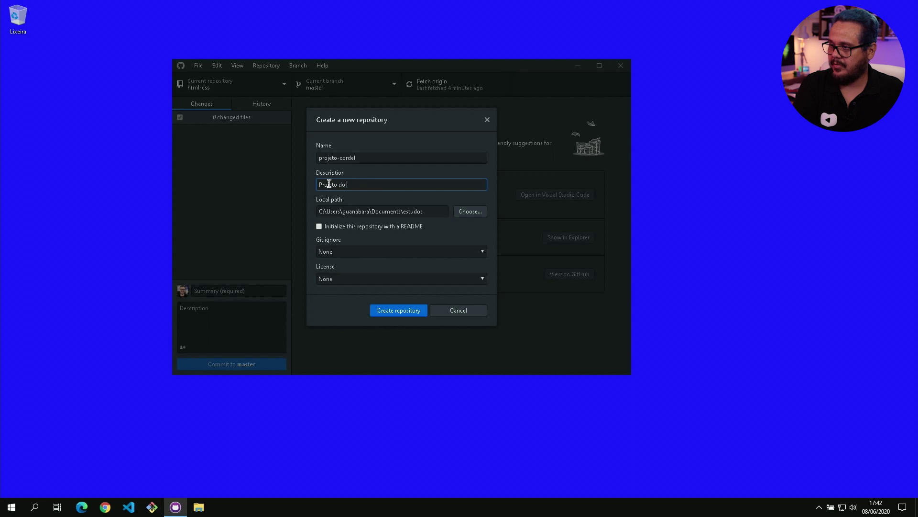
pyautogui.write(' Cordel de Milton Duarte')
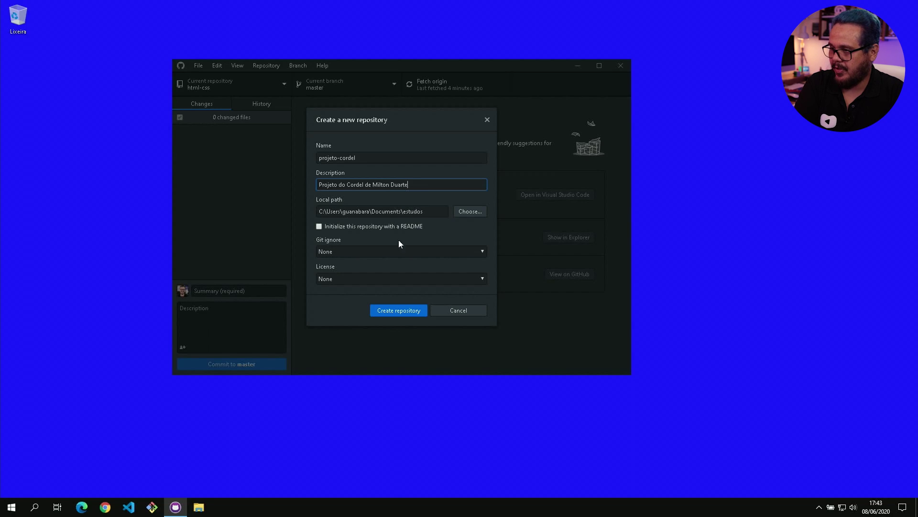
# - Choose the MIT License and create the repository
pyautogui.click(353, 279)
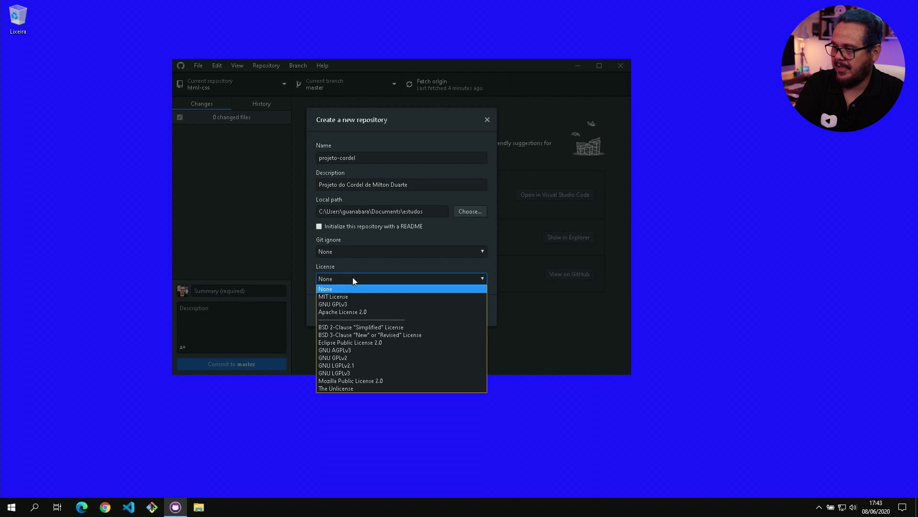
pyautogui.click(349, 298)
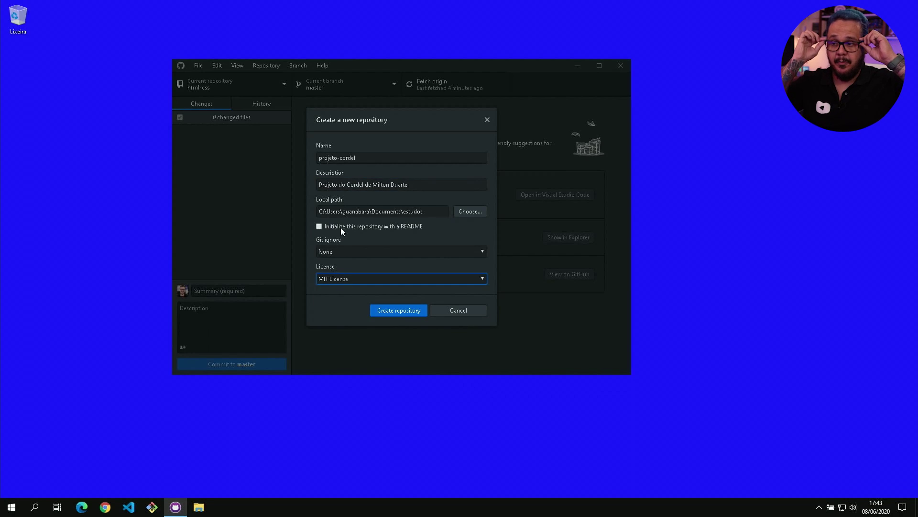
pyautogui.click(393, 311)
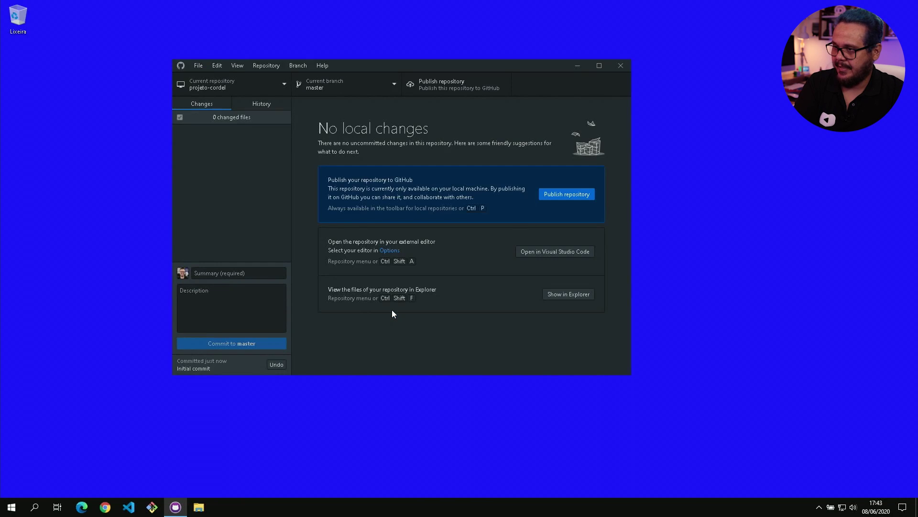
# - Publish projeto-cordel to GitHub.com as a public repository, with the private code option off
pyautogui.click(570, 194)
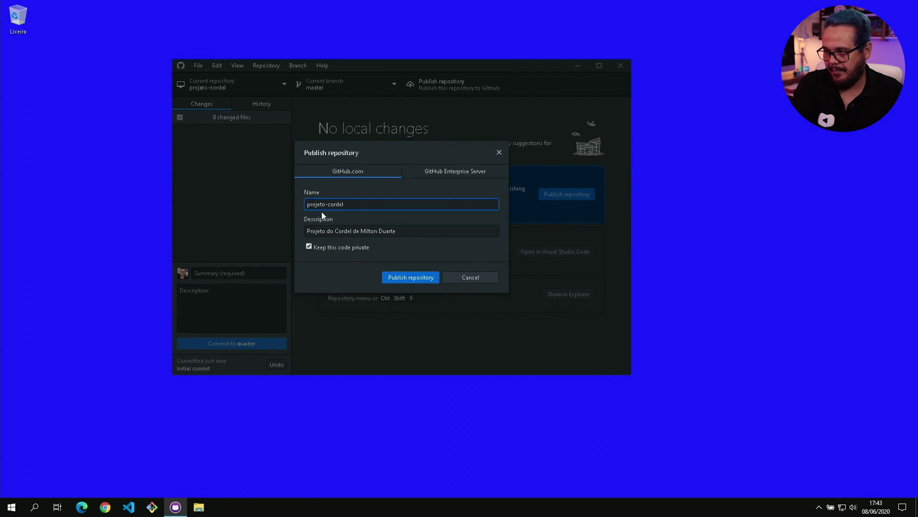
pyautogui.click(308, 247)
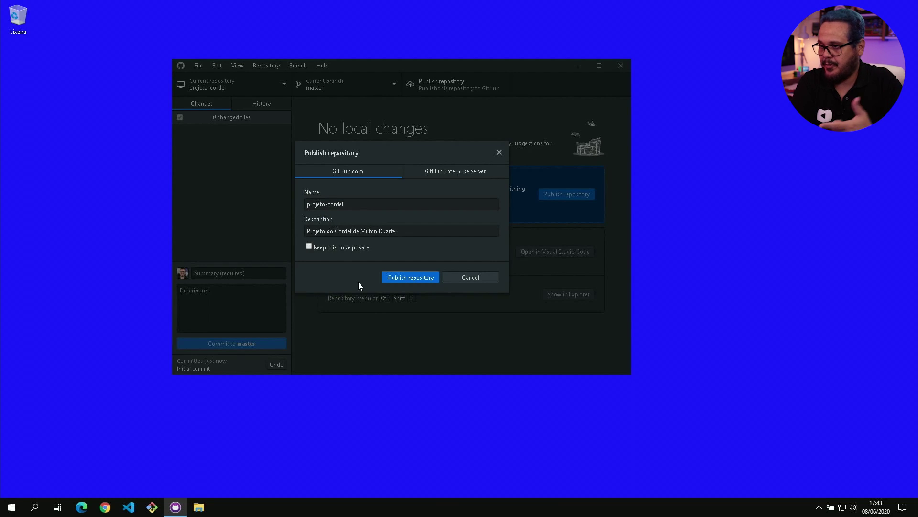
pyautogui.click(403, 278)
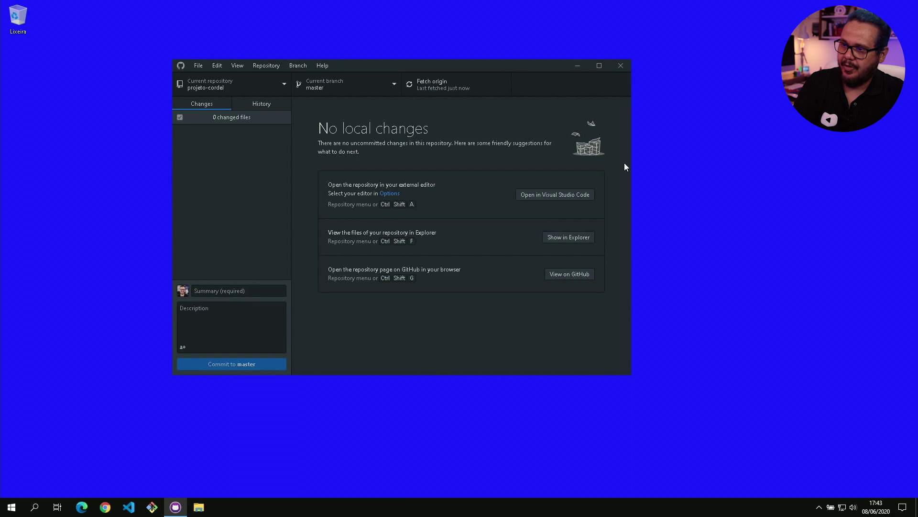
# - Show the projeto-cordel folder in the file explorer and paste the copied site files into it
pyautogui.click(568, 238)
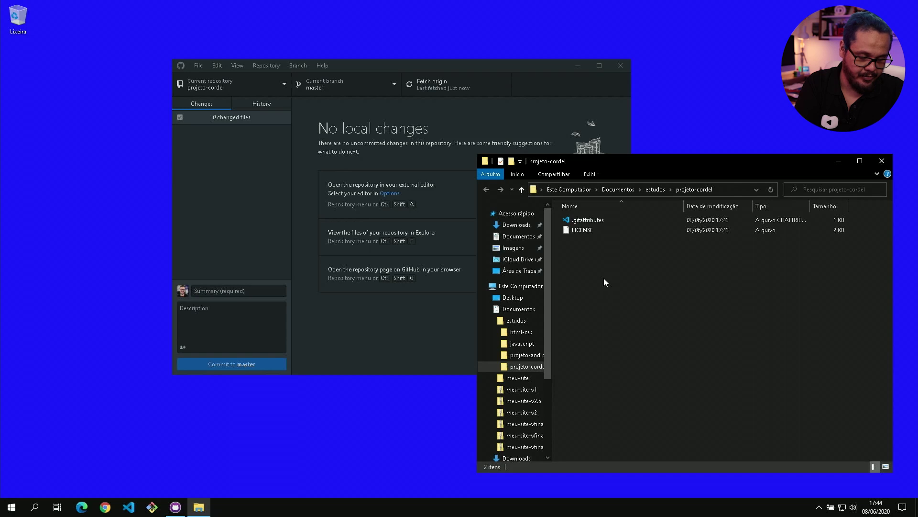
pyautogui.hotkey('ctrl', 'v')
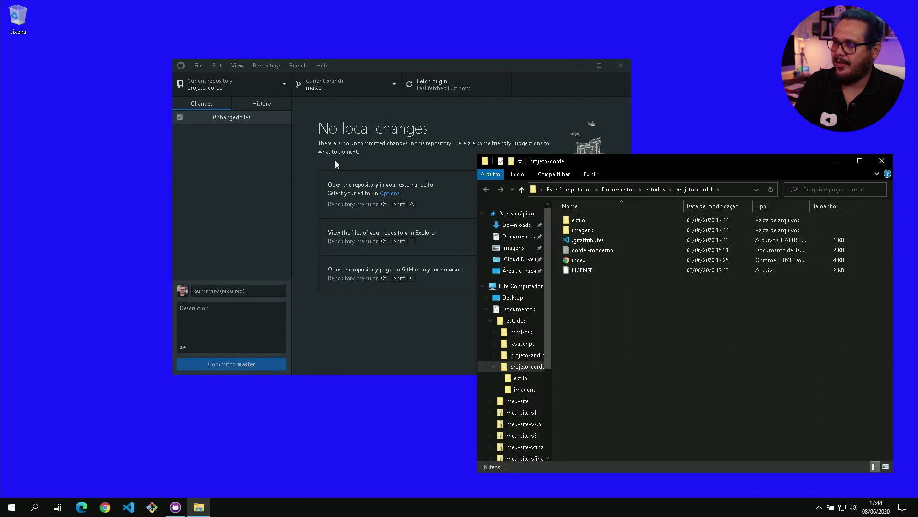
# - Switch to GitHub Desktop and commit all changed files to master with the summary "publicação do site"
pyautogui.click(384, 64)
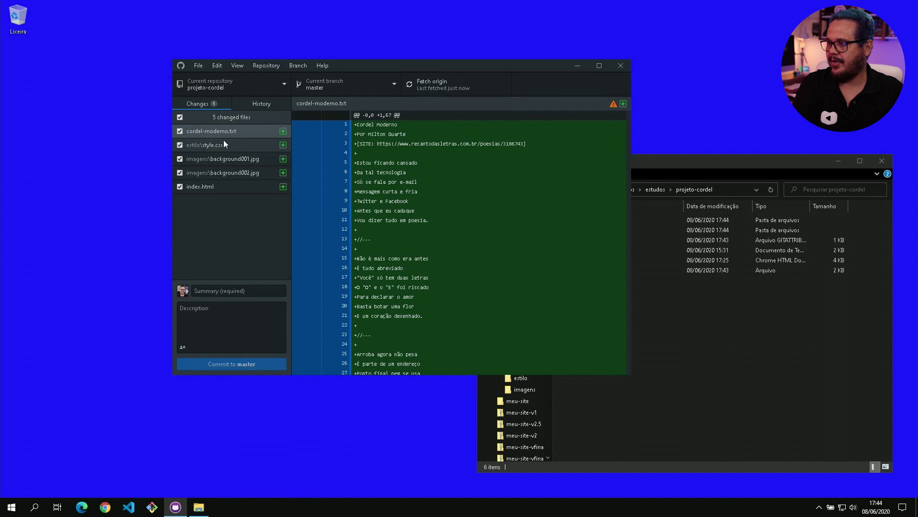
pyautogui.click(179, 131)
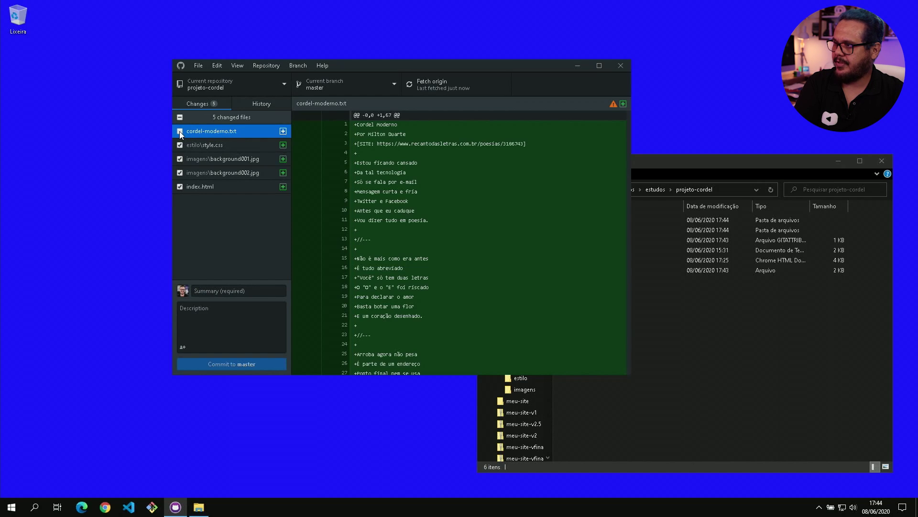
pyautogui.click(180, 131)
pyautogui.click(207, 291)
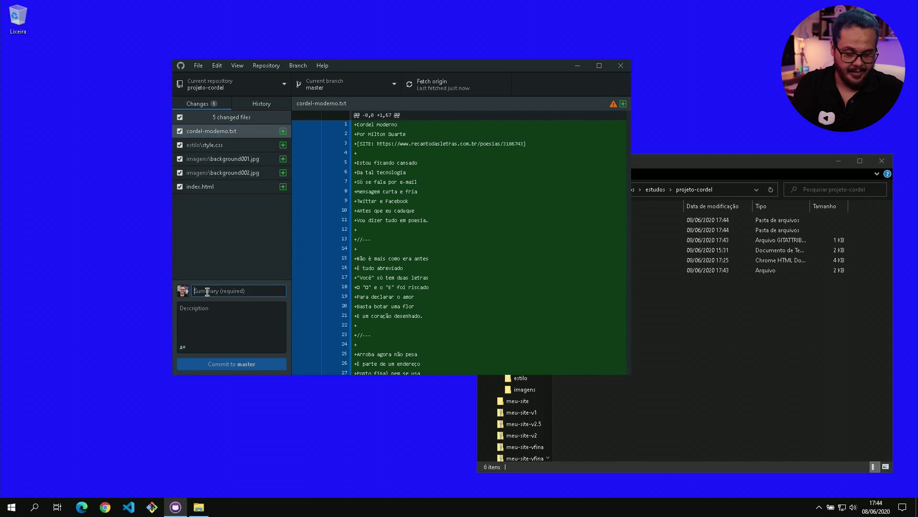
pyautogui.write('publicação do site')
pyautogui.click(225, 367)
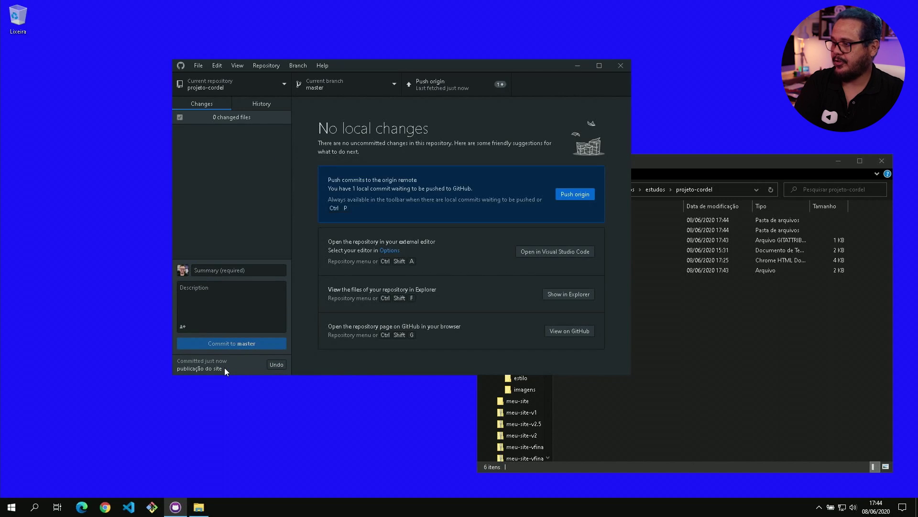
# - Push the commit to origin and close the GitHub Desktop and file explorer windows
pyautogui.click(578, 195)
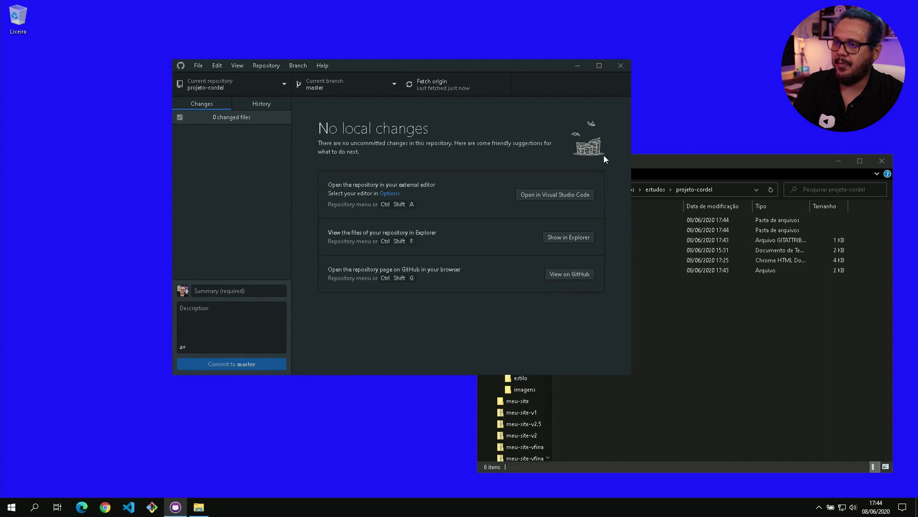
pyautogui.click(620, 66)
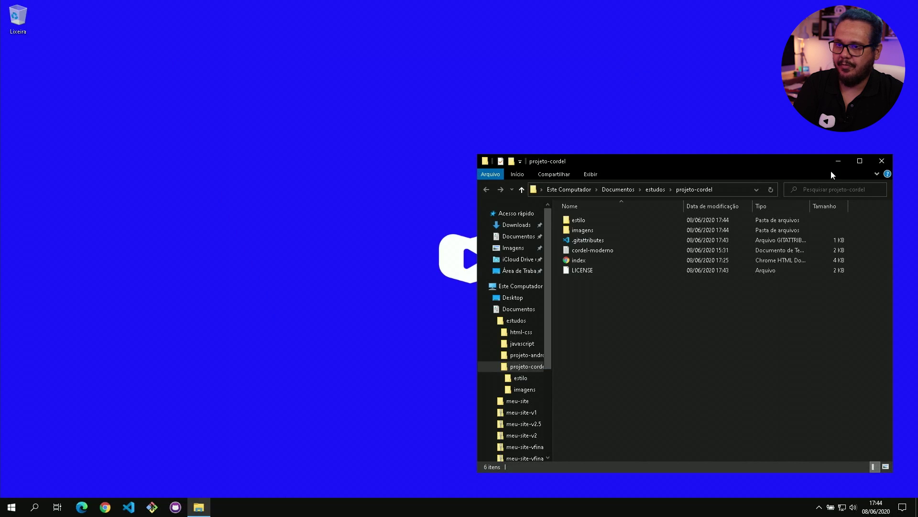
pyautogui.click(881, 161)
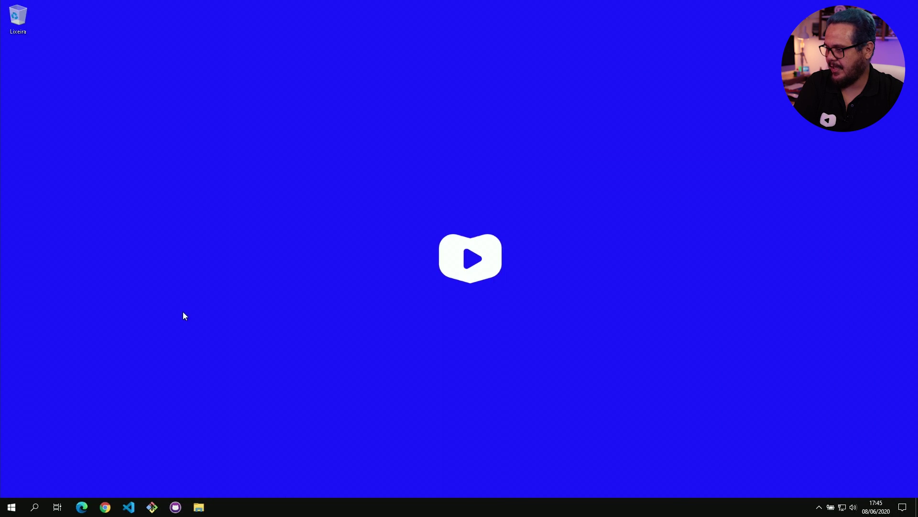
# - Open github.com in Chrome
pyautogui.click(105, 507)
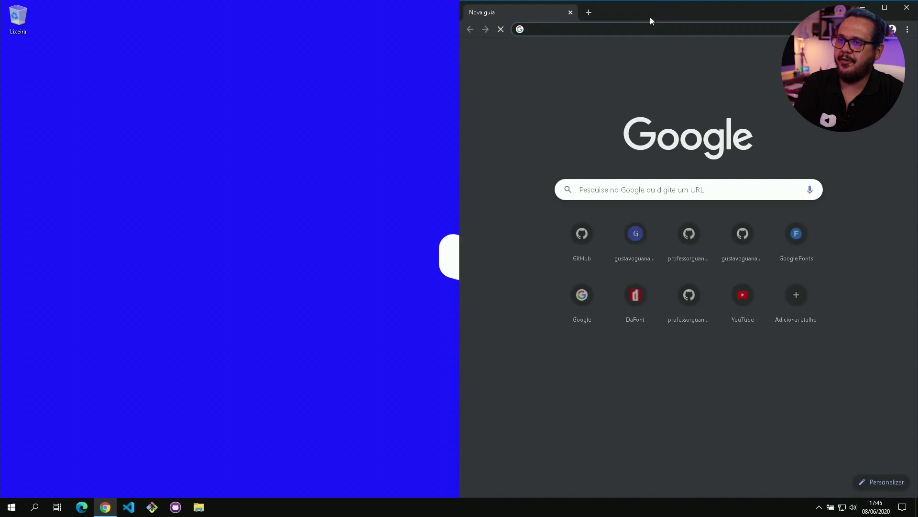
pyautogui.moveTo(650, 16); pyautogui.dragTo(403, 25)
pyautogui.write('github.com')
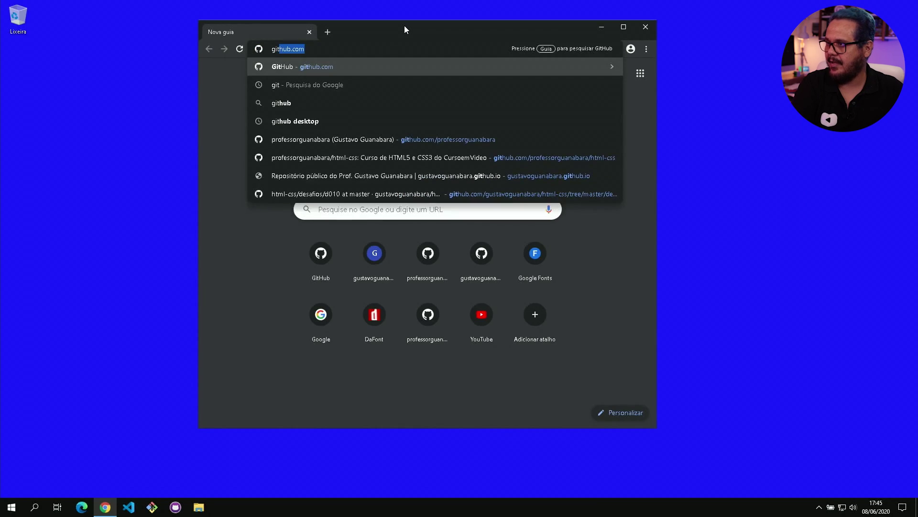
pyautogui.press('Return')
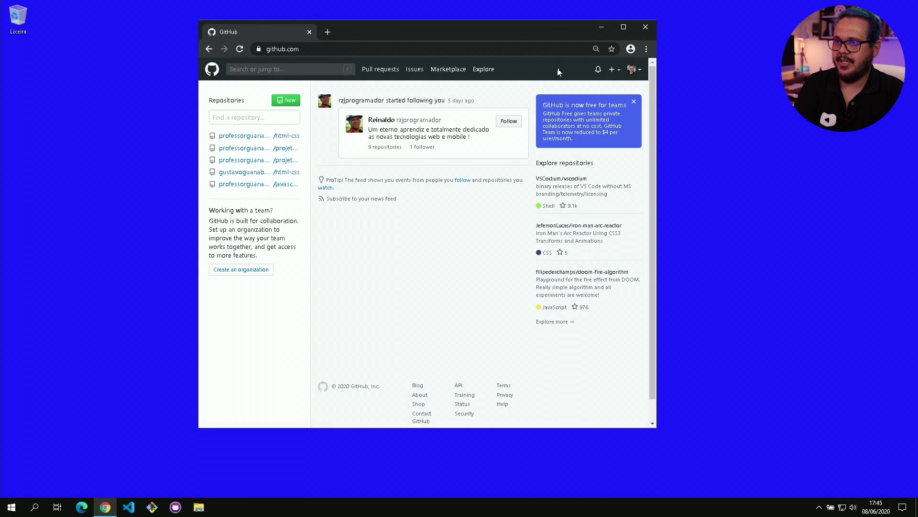
# - Go to the account's profile, widen the browser window and open the projeto-cordel repository from the repository list
pyautogui.click(632, 70)
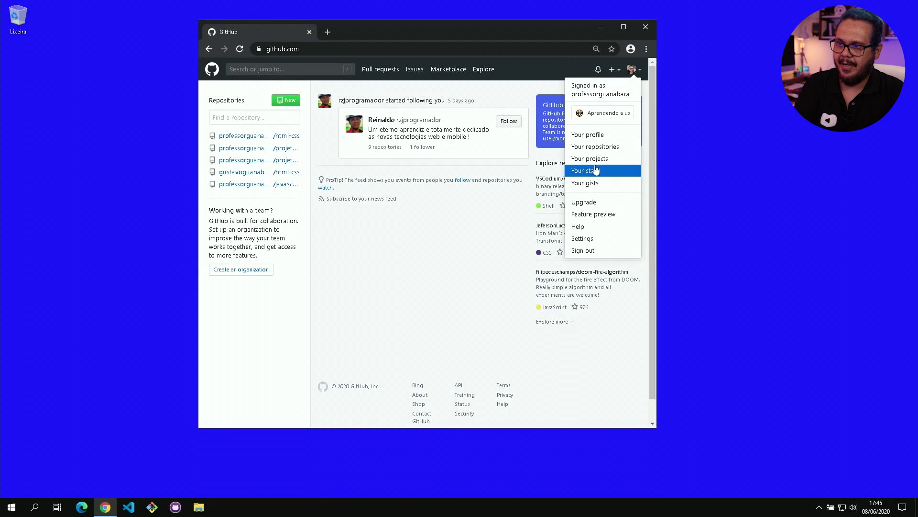
pyautogui.click(589, 136)
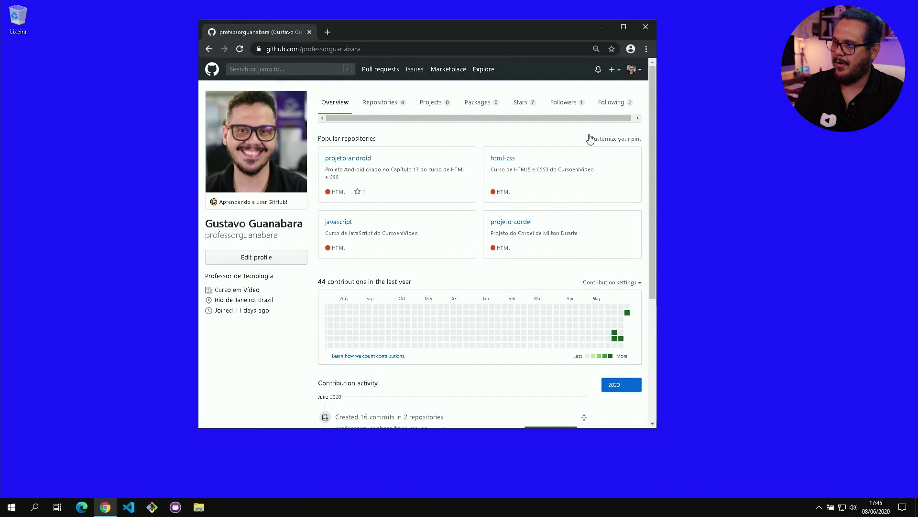
pyautogui.moveTo(657, 230); pyautogui.dragTo(833, 231)
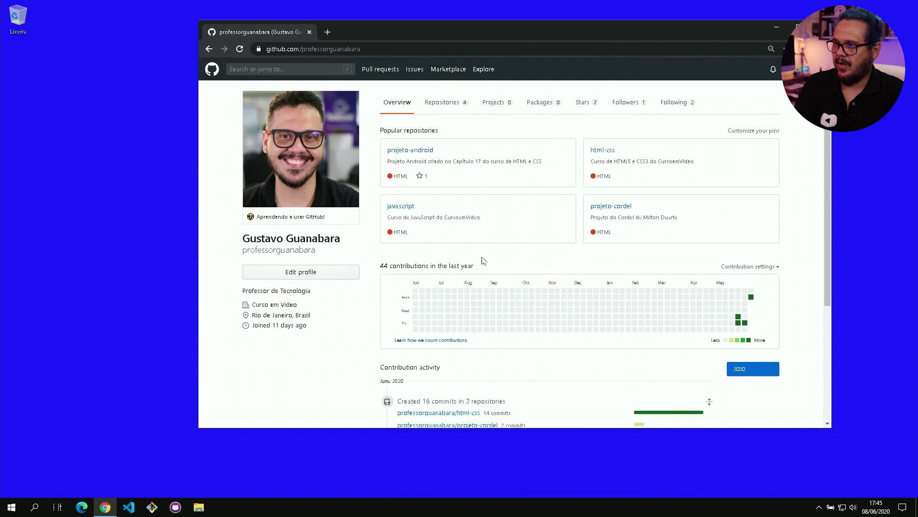
pyautogui.click(449, 109)
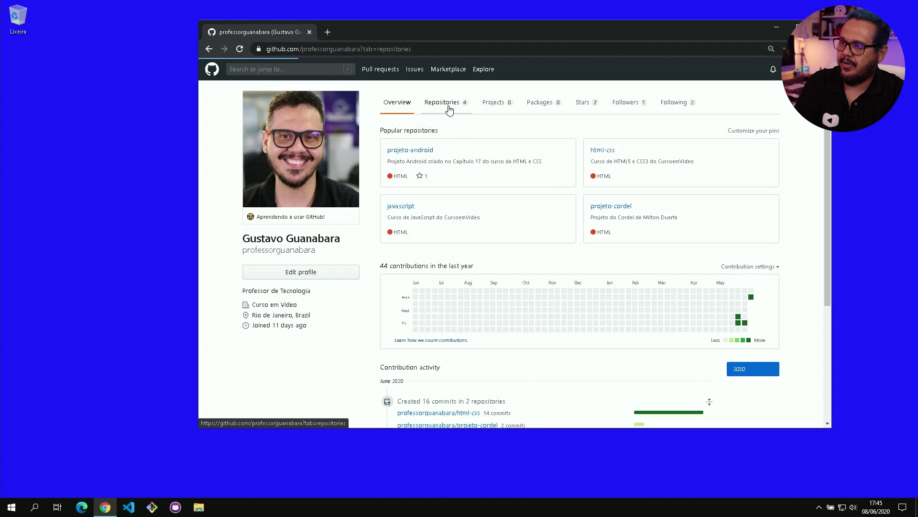
pyautogui.click(410, 163)
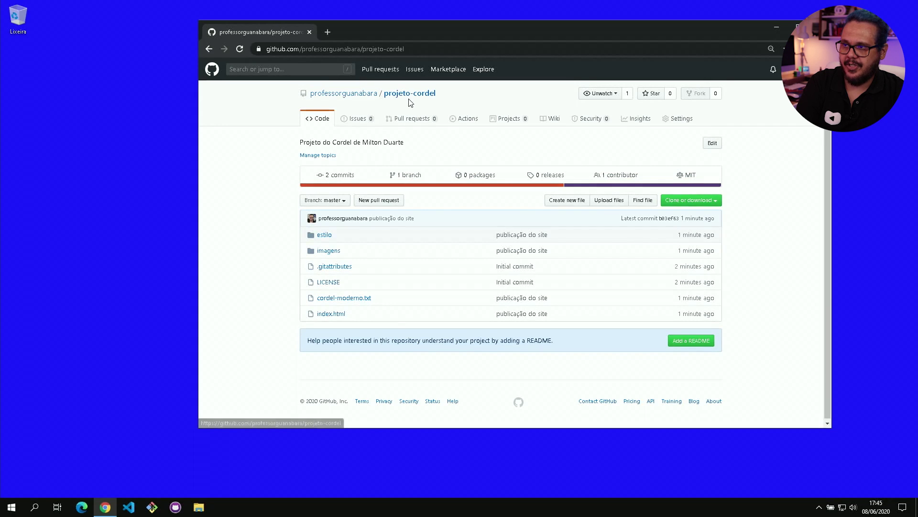
# - Open the settings of the projeto-cordel repository at the GitHub Pages section
pyautogui.click(681, 120)
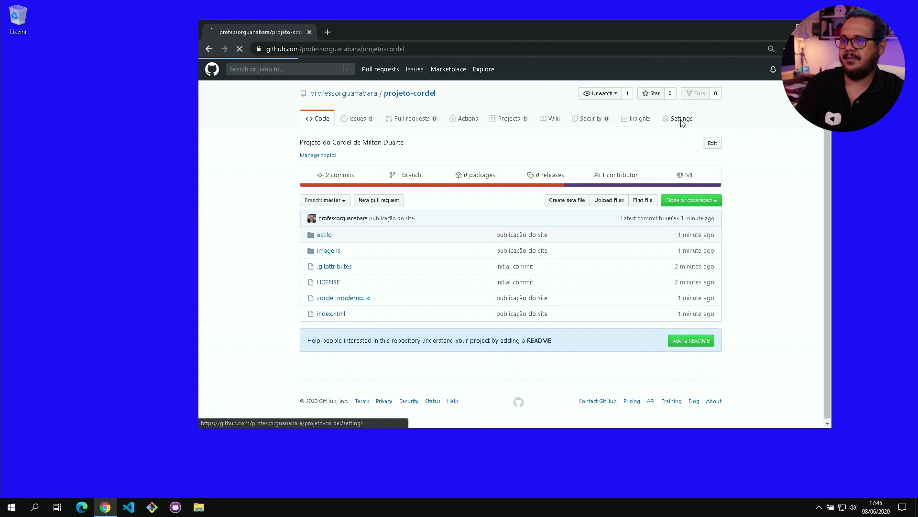
pyautogui.scroll(-3, 602, 334)
pyautogui.scroll(-8, 602, 334)
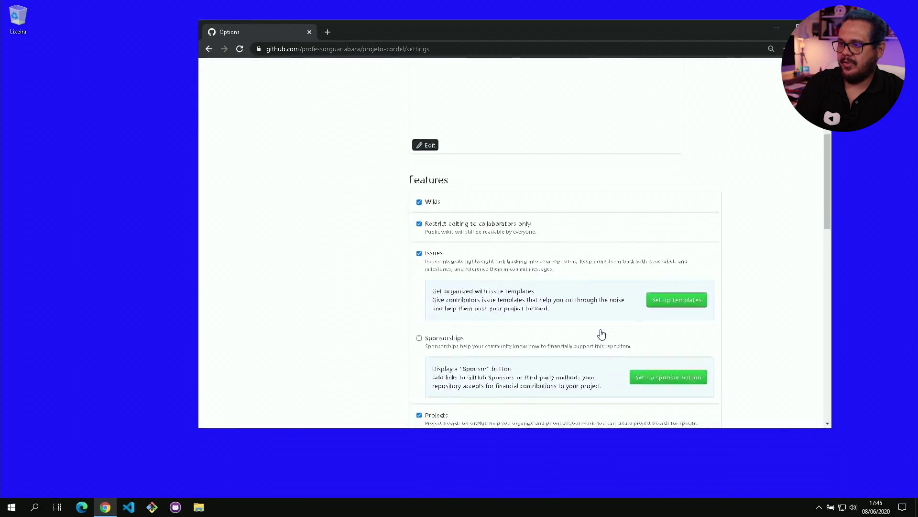
pyautogui.scroll(-6, 601, 334)
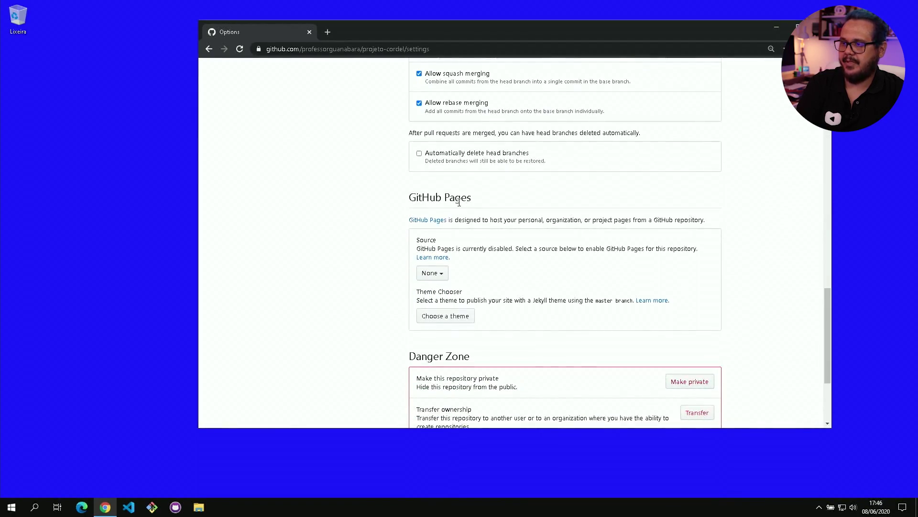
# - Set the GitHub Pages source of the repository to the master branch
pyautogui.scroll(-1, 437, 281)
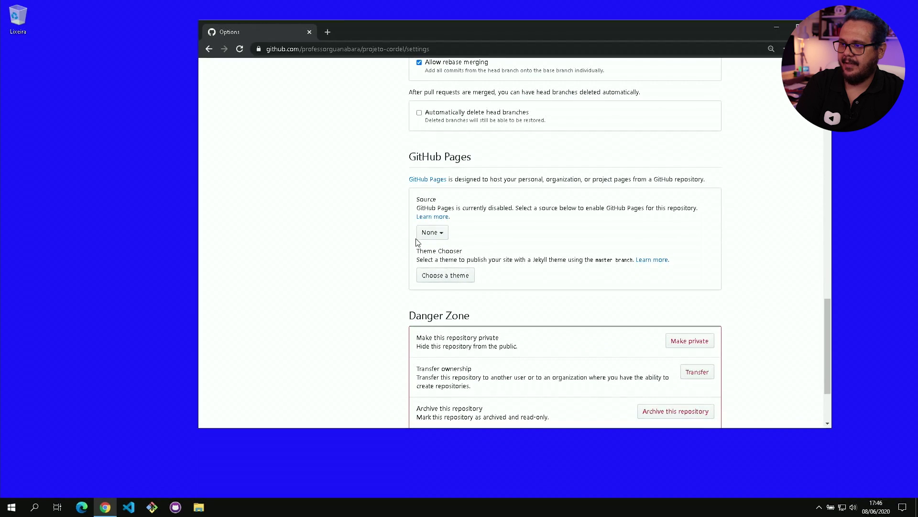
pyautogui.click(440, 233)
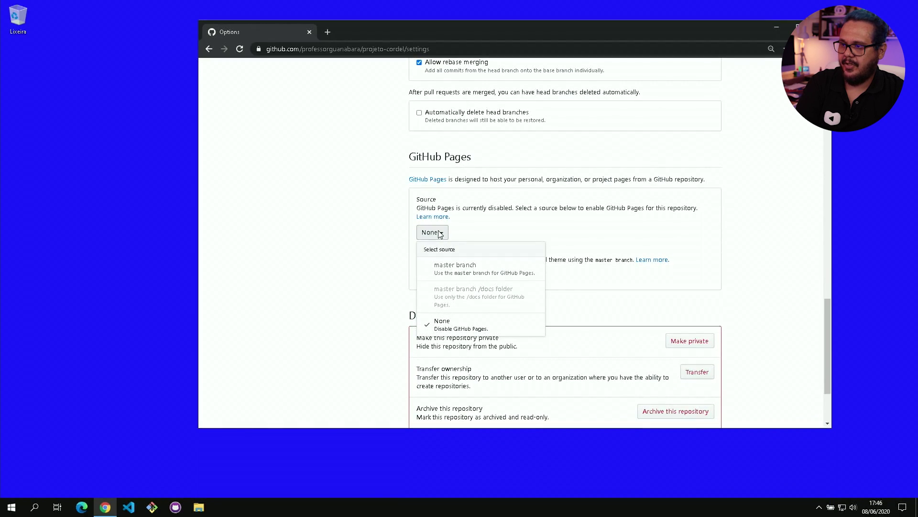
pyautogui.click(465, 276)
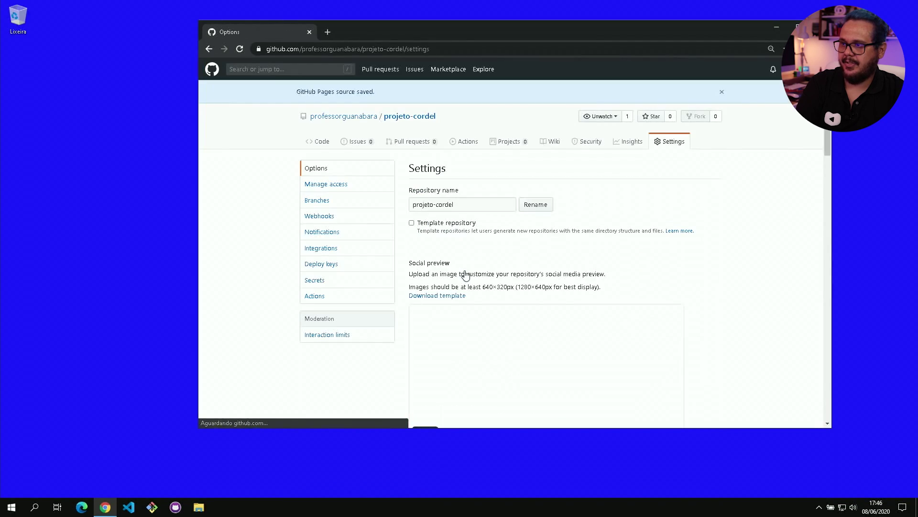
# - Open the published projeto-cordel site from its address in the GitHub Pages section and look through the opening verses
pyautogui.scroll(-10, 429, 298)
pyautogui.scroll(-9, 429, 298)
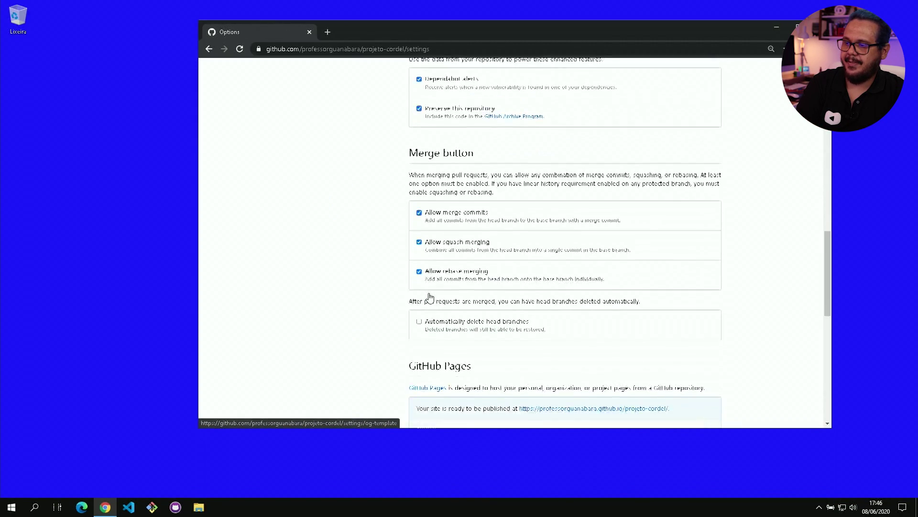
pyautogui.scroll(1, 431, 300)
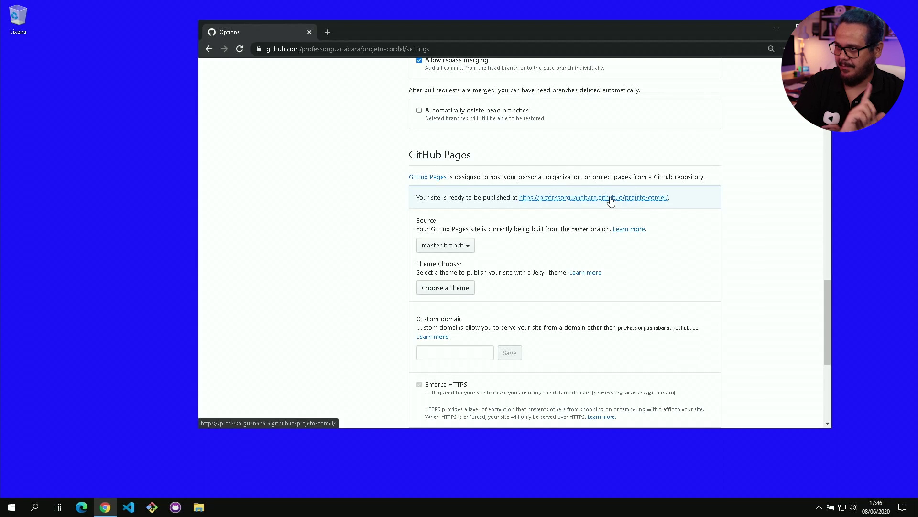
pyautogui.click(594, 197)
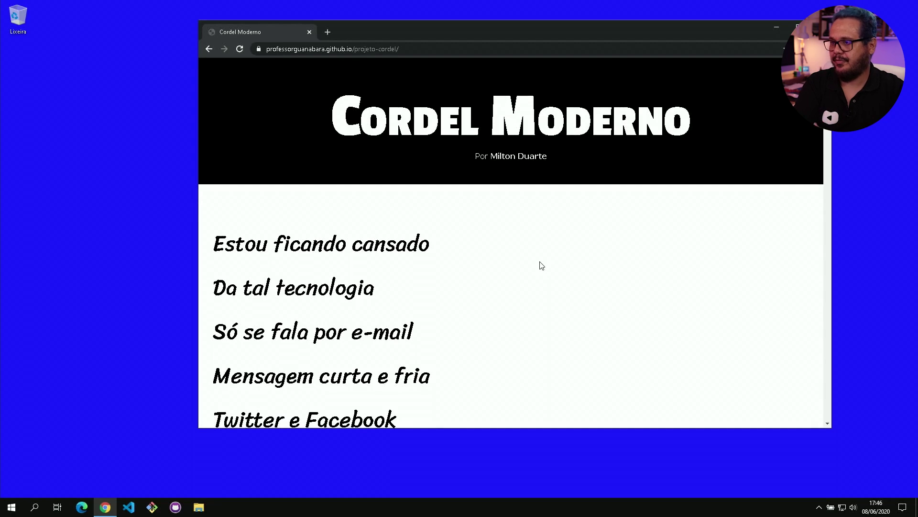
pyautogui.scroll(1, 542, 250)
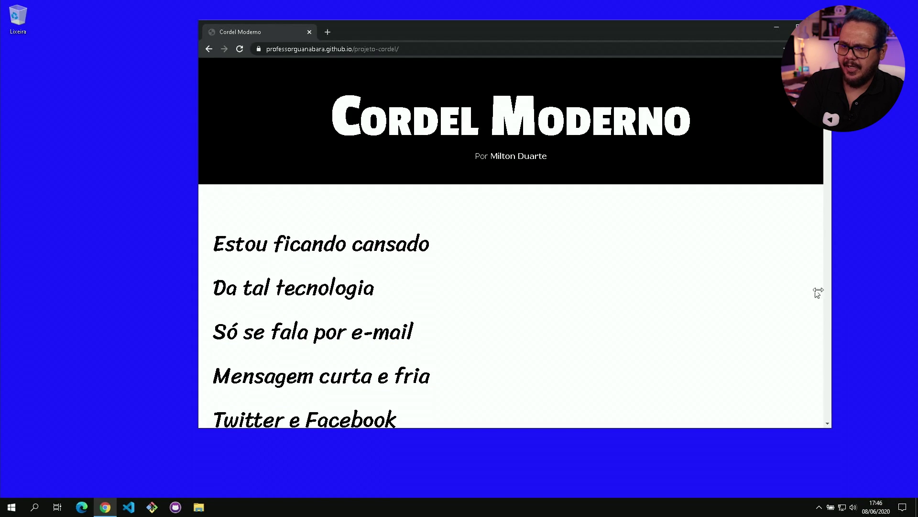
pyautogui.scroll(-15, 455, 274)
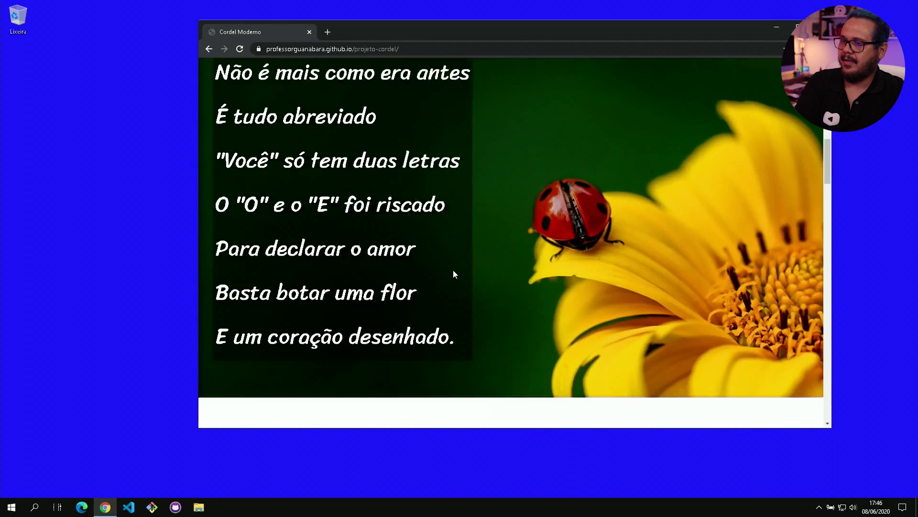
pyautogui.scroll(-4, 455, 274)
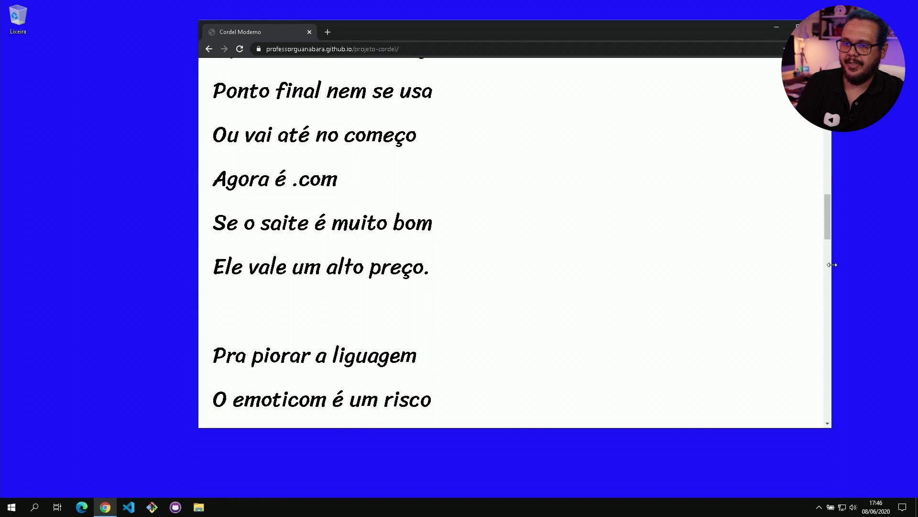
# - Narrow the browser window, move it nearer the middle of the desktop and check the page layout at that width
pyautogui.moveTo(822, 265); pyautogui.dragTo(671, 282)
pyautogui.scroll(15, 541, 242)
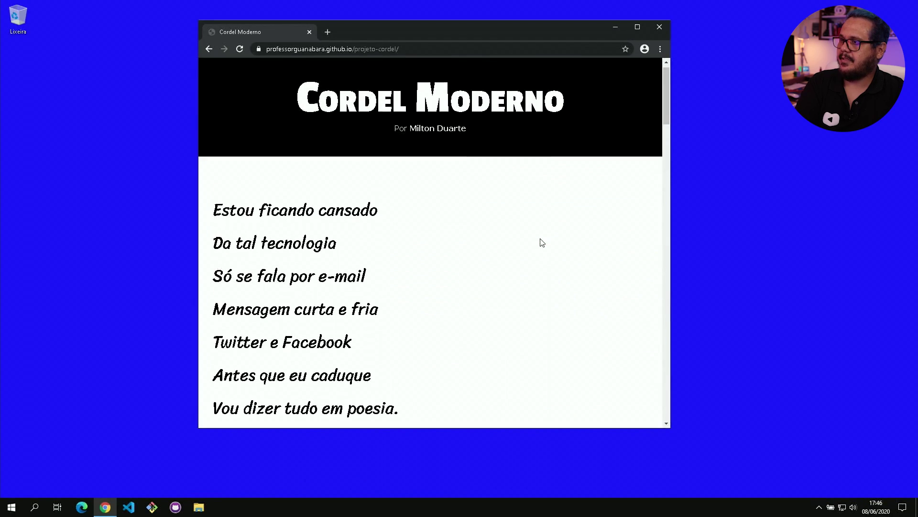
pyautogui.scroll(-11, 542, 242)
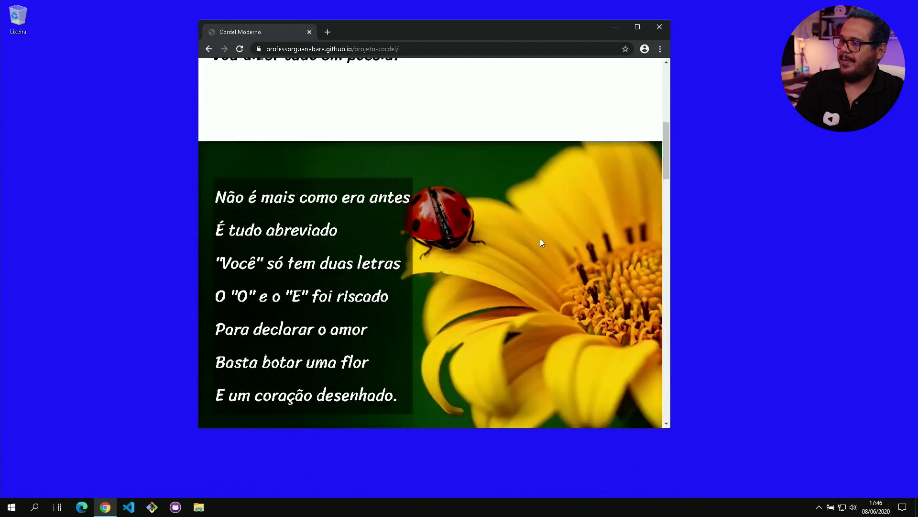
pyautogui.scroll(-5, 542, 243)
pyautogui.scroll(-3, 542, 242)
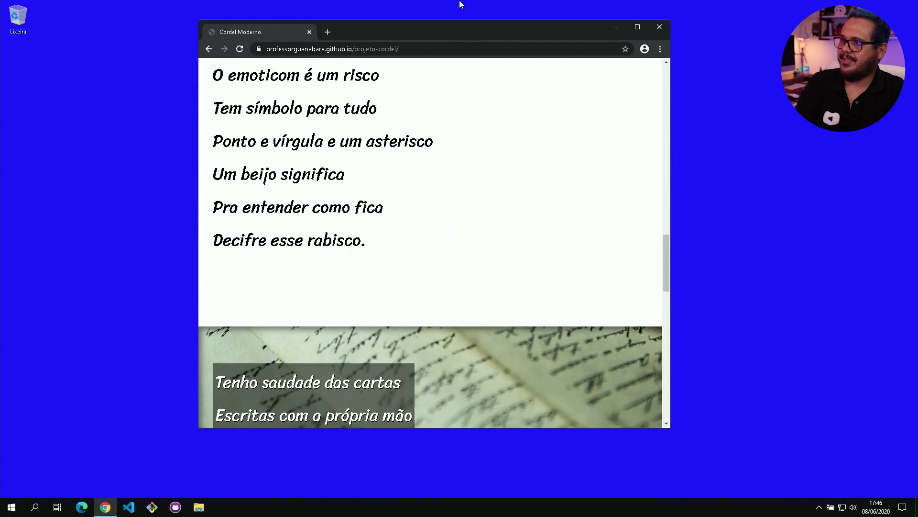
pyautogui.moveTo(453, 32); pyautogui.dragTo(506, 47)
pyautogui.scroll(-5, 529, 225)
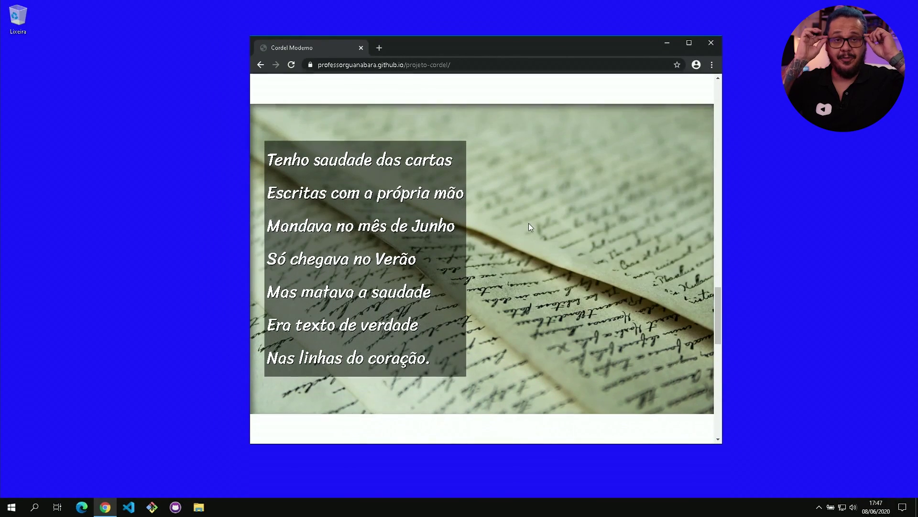
# - Examine the whole Cordel Moderno page, checking the verses and the background images between the stanzas
pyautogui.scroll(-10, 529, 223)
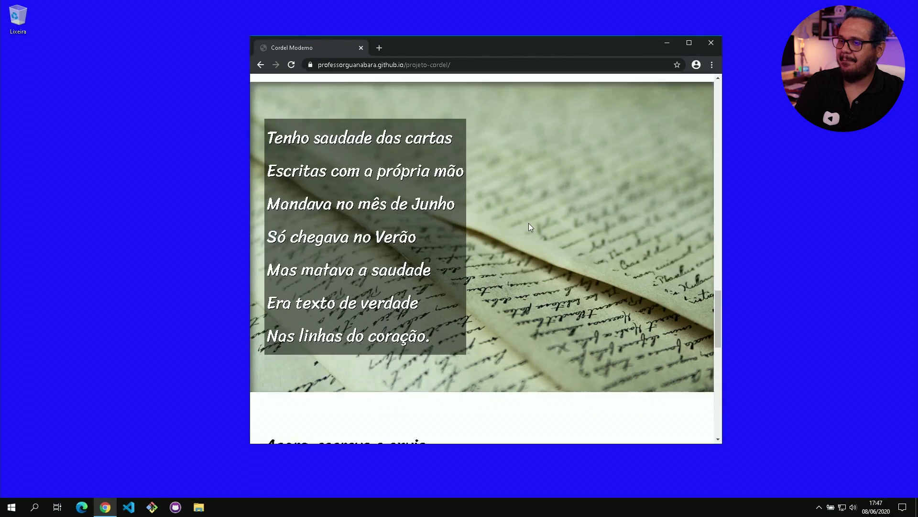
pyautogui.scroll(15, 529, 224)
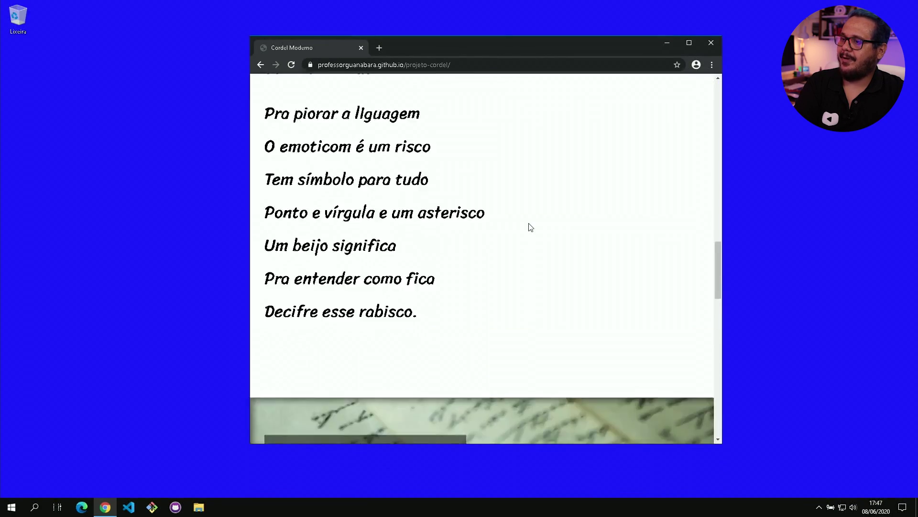
pyautogui.scroll(-6, 497, 253)
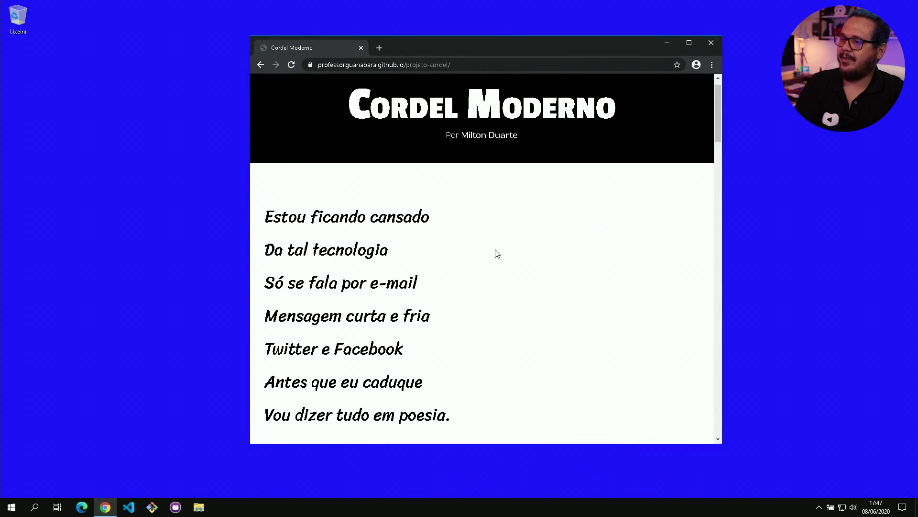
pyautogui.scroll(-8, 495, 249)
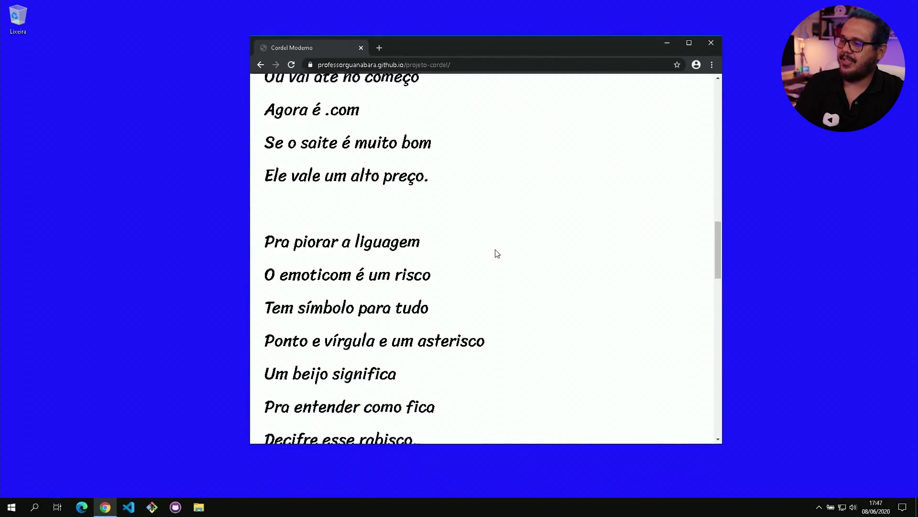
pyautogui.scroll(-20, 496, 249)
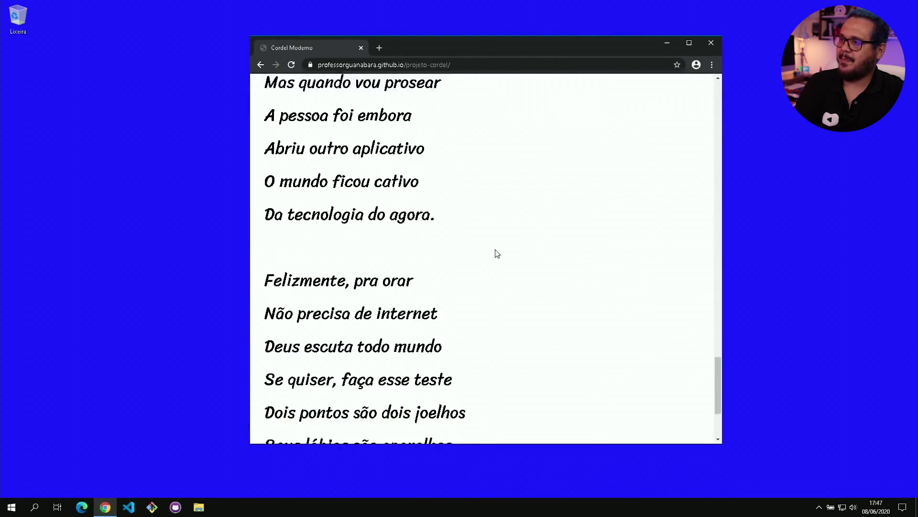
pyautogui.scroll(-3, 496, 254)
pyautogui.scroll(20, 495, 252)
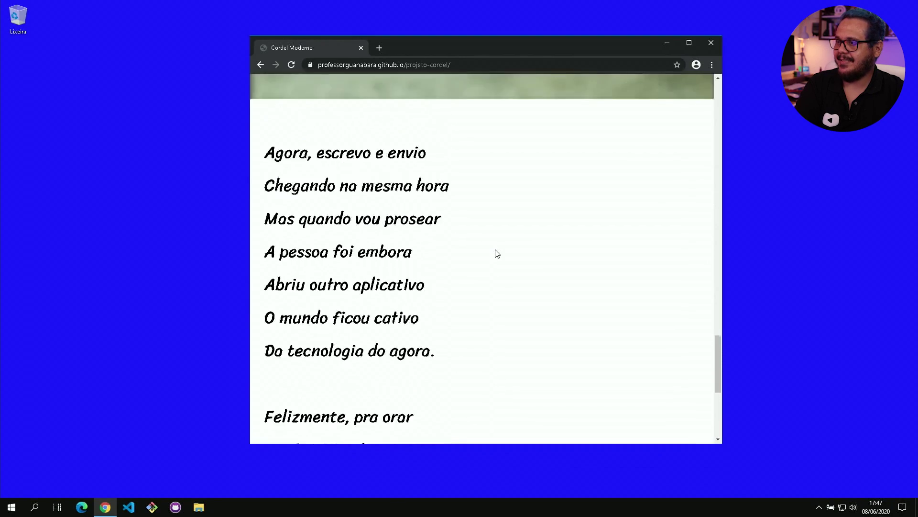
pyautogui.scroll(8, 482, 191)
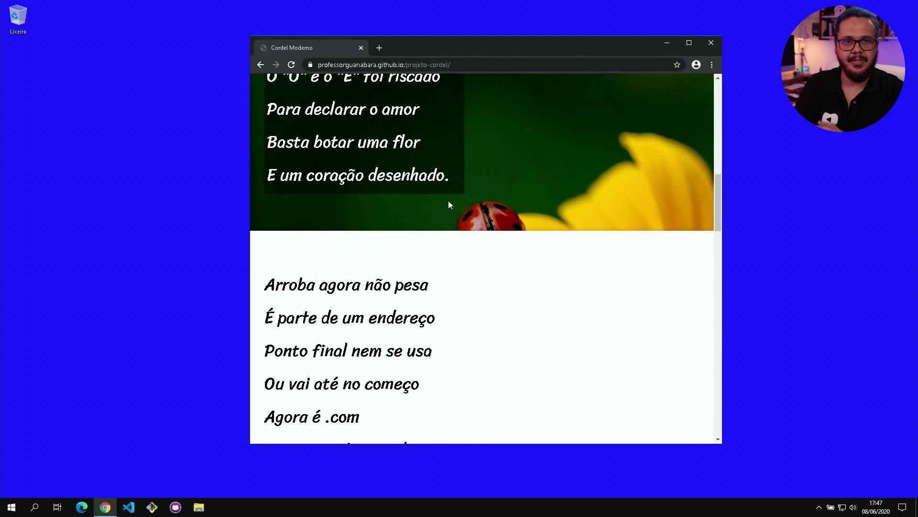
pyautogui.scroll(12, 449, 202)
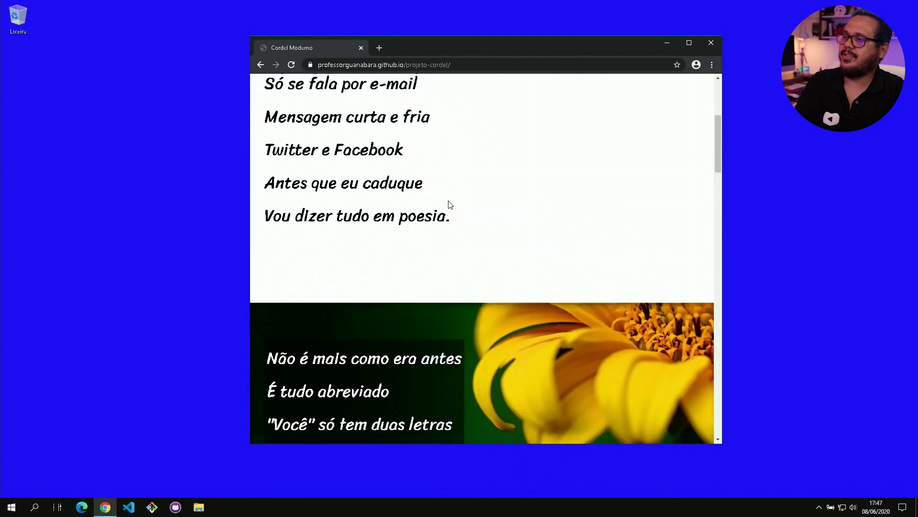